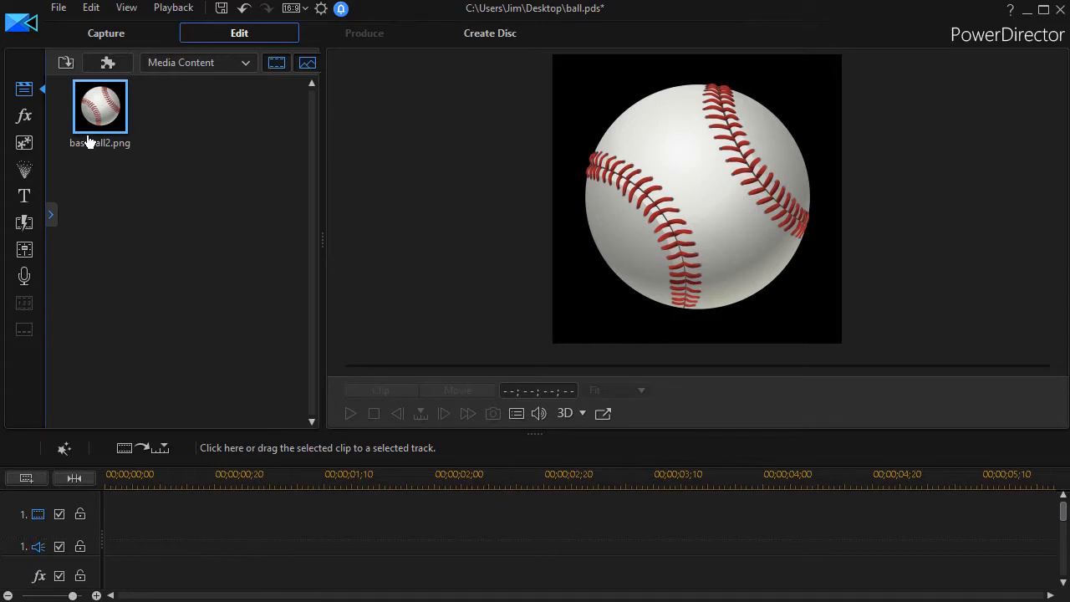
Place baseball2.png on video track 1, shrink it into the frame's lower-left area, and open the clip in the PiP Designer
left_click_drag(107, 113, 279, 529)
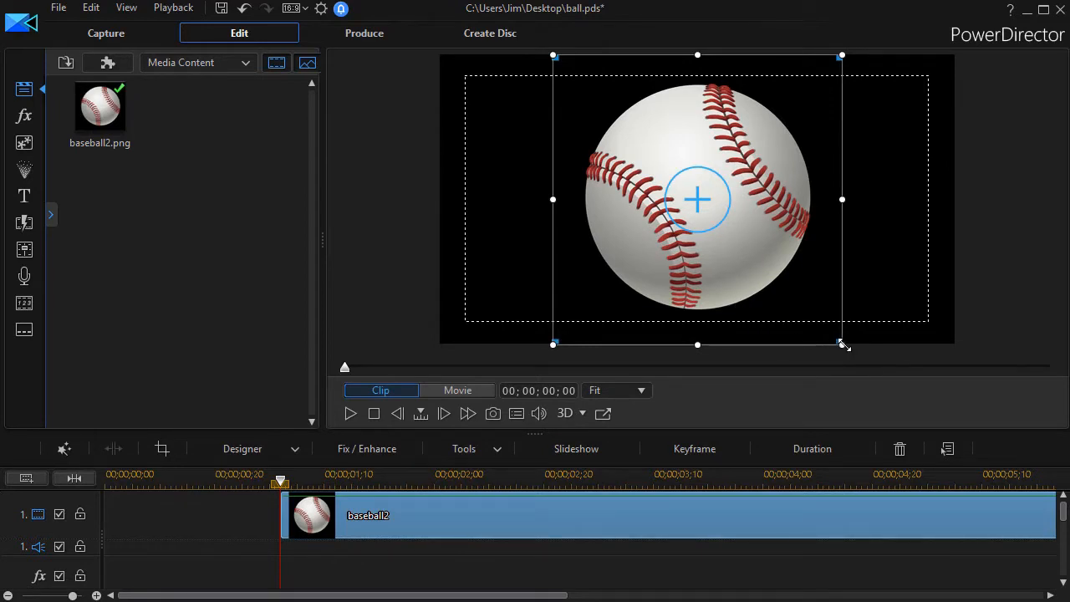
left_click_drag(842, 343, 534, 261)
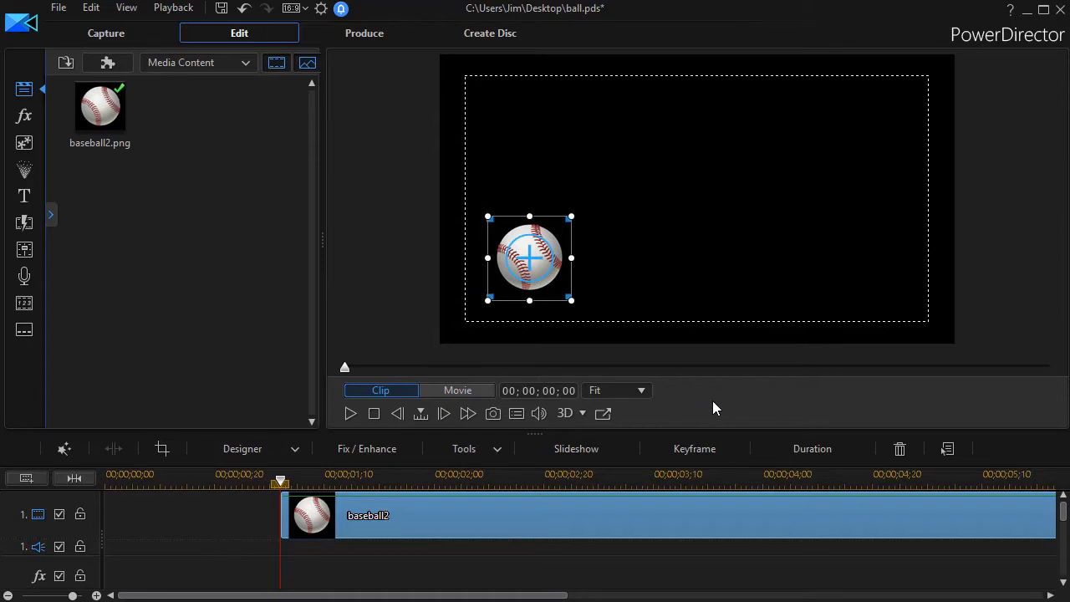
double_click(543, 521)
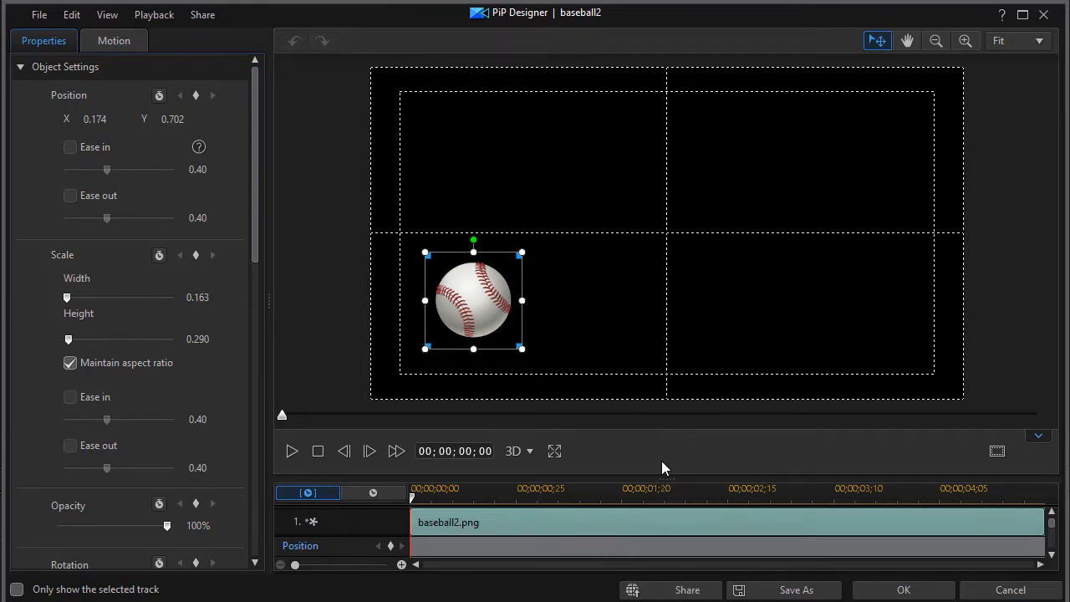
Try out enlarging and hiding the keyframe timeline area, and restore it to its original height
left_click_drag(666, 479, 660, 306)
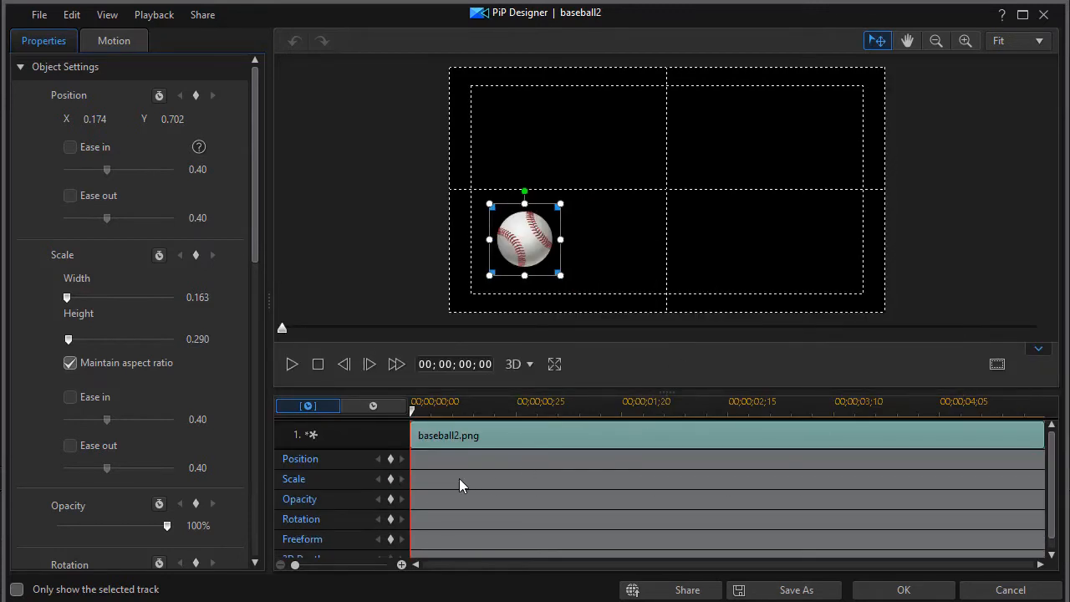
left_click(1037, 353)
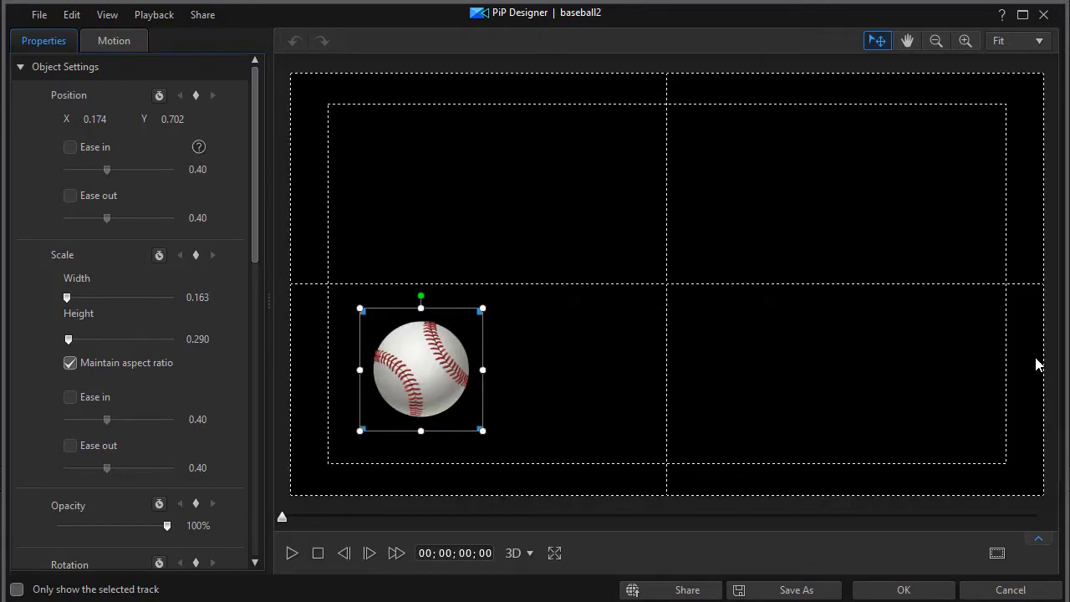
left_click(1038, 542)
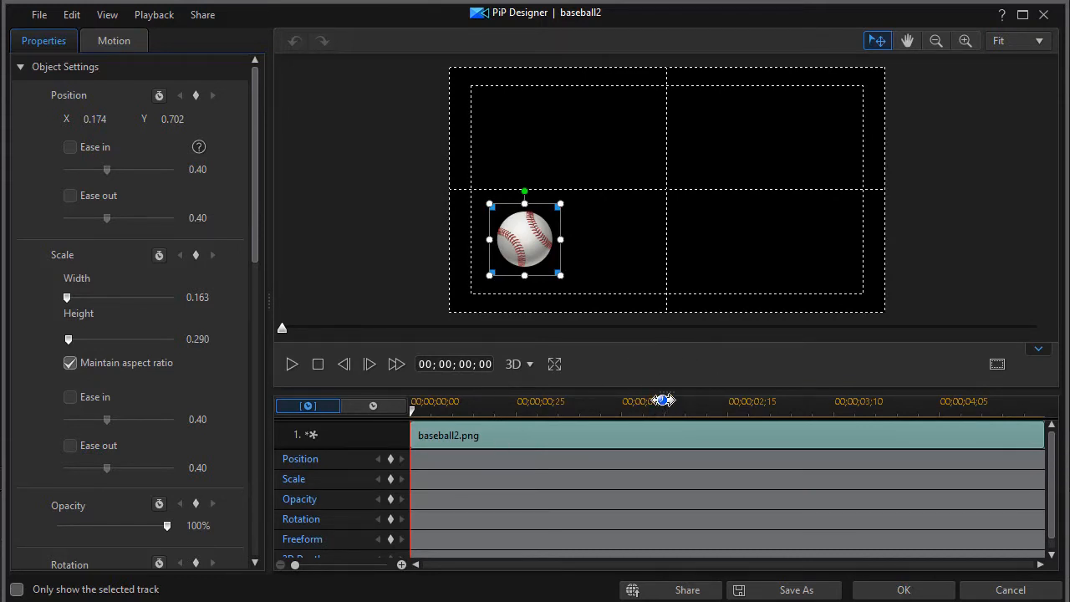
left_click_drag(666, 391, 660, 524)
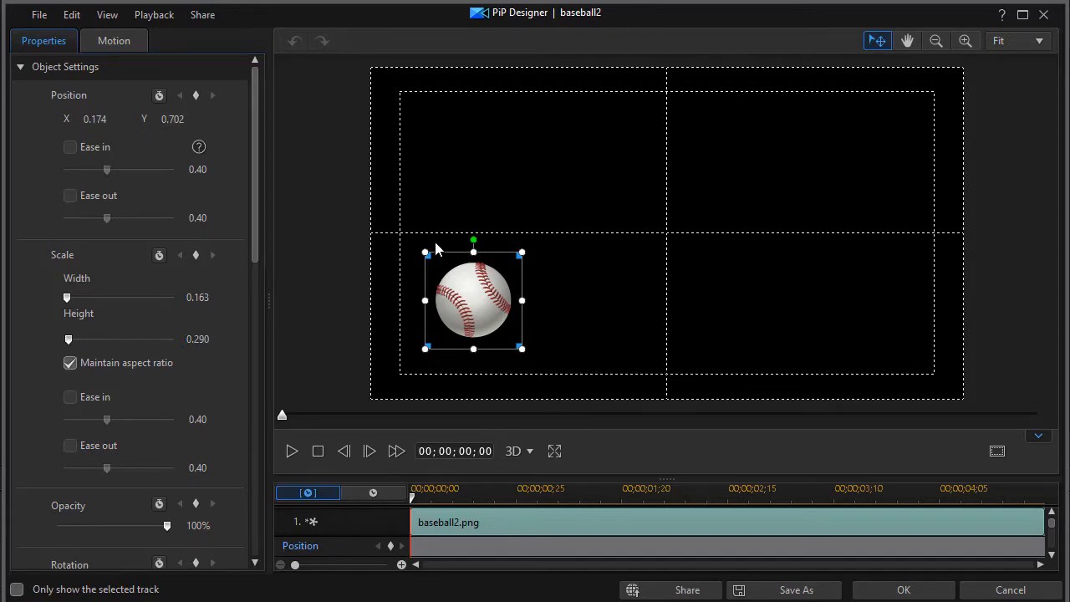
Increase the ball's position values in small increments to X 0.185 and Y 0.709
left_click(121, 116)
left_click(122, 116)
left_click(121, 116)
left_click(122, 116)
left_click(121, 116)
left_click(121, 117)
left_click(121, 116)
left_click(121, 116)
left_click(121, 117)
left_click(121, 116)
left_click(121, 116)
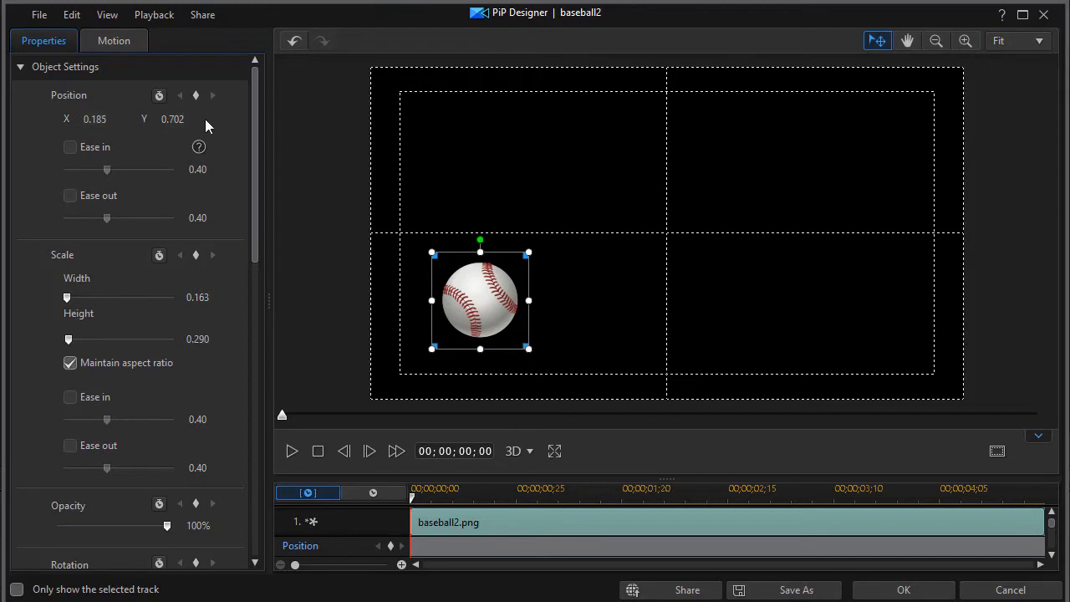
left_click(198, 117)
left_click(198, 117)
left_click(198, 117)
left_click(198, 117)
left_click(198, 117)
left_click(198, 117)
left_click(198, 117)
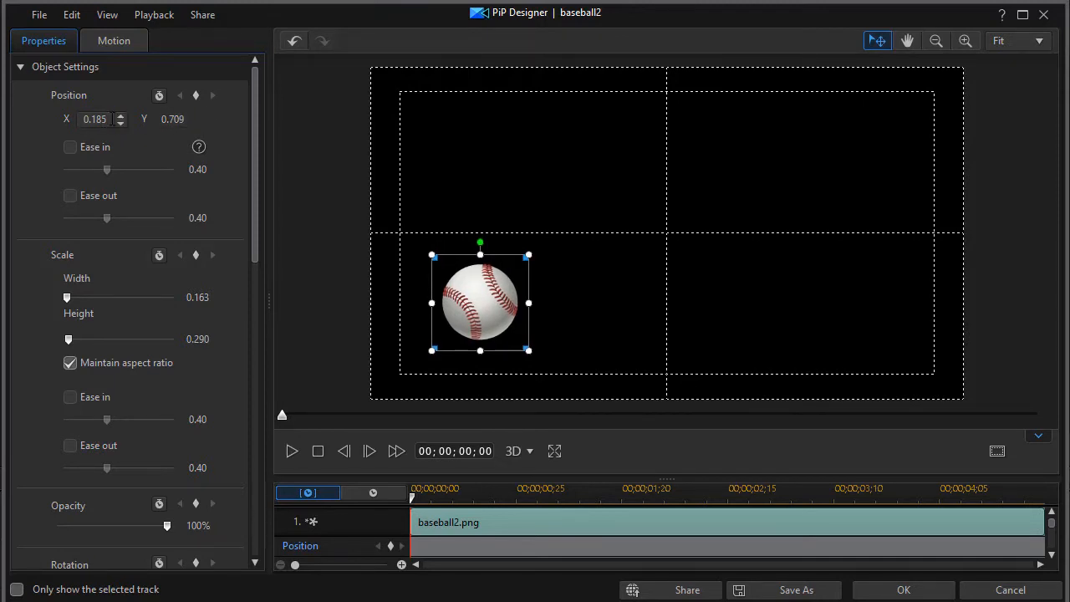
Set the ball's X position to 0.150 and move it lower in the frame, to about X 0.147, Y 0.762
left_click_drag(113, 119, 96, 119)
type("50")
key("Return")
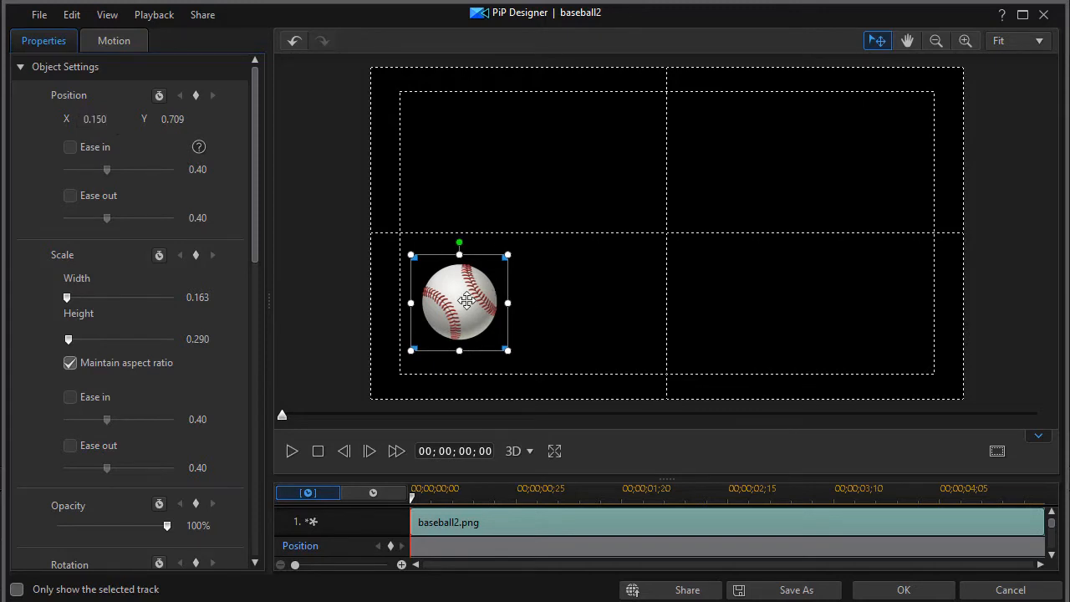
left_click_drag(465, 299, 463, 323)
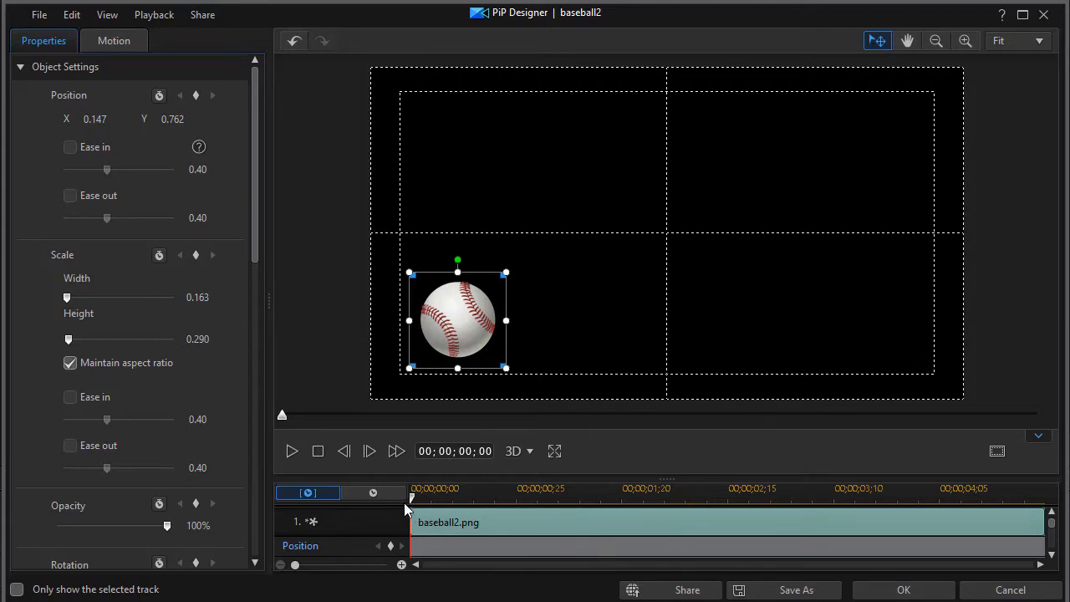
With the timeline in clip time, add a position keyframe for the ball at the clip's start and preview the clip
mouse_move(411, 497)
left_mouse_down()
mouse_move(447, 499)
mouse_move(401, 502)
left_mouse_up()
left_click(374, 493)
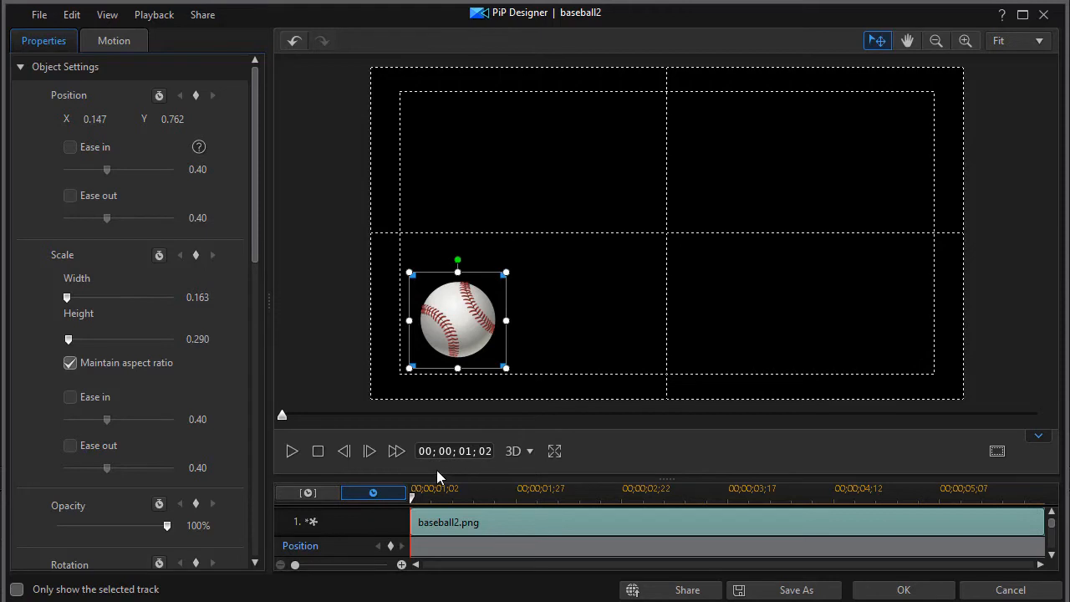
left_click(309, 493)
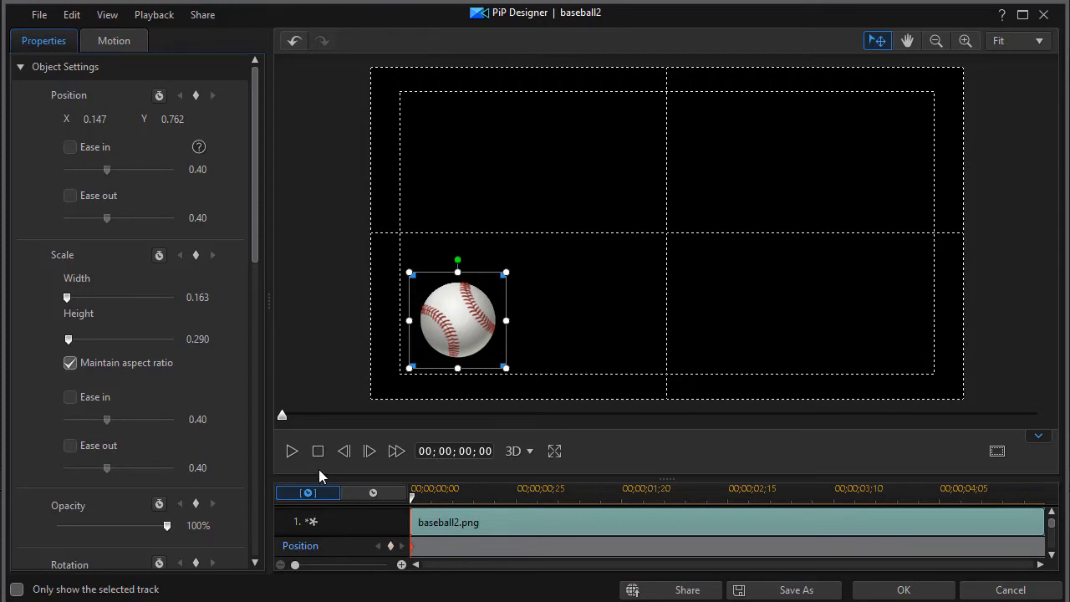
left_click(290, 452)
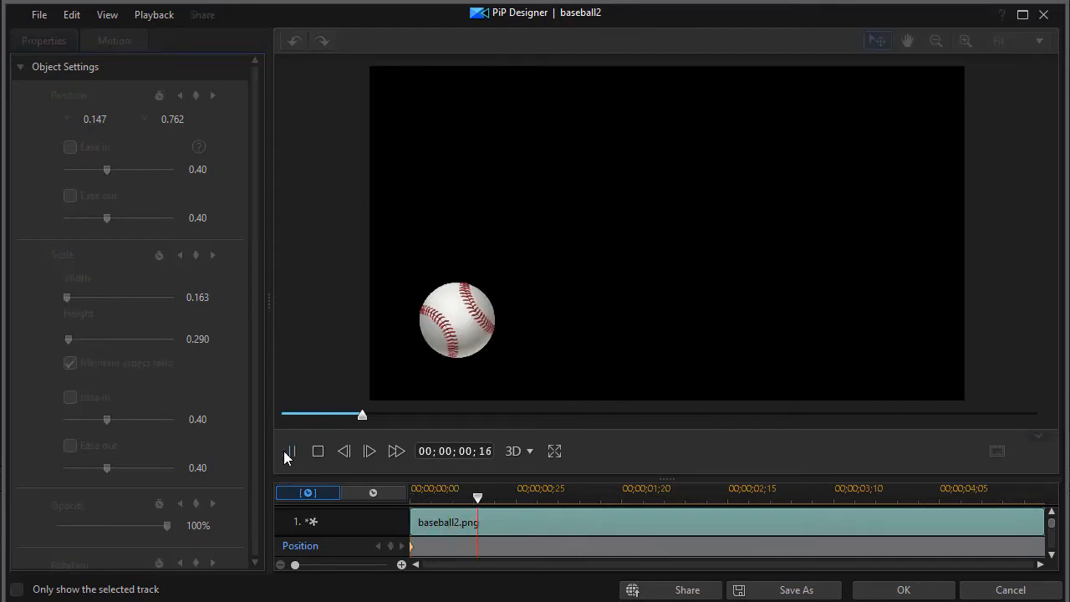
left_click(318, 452)
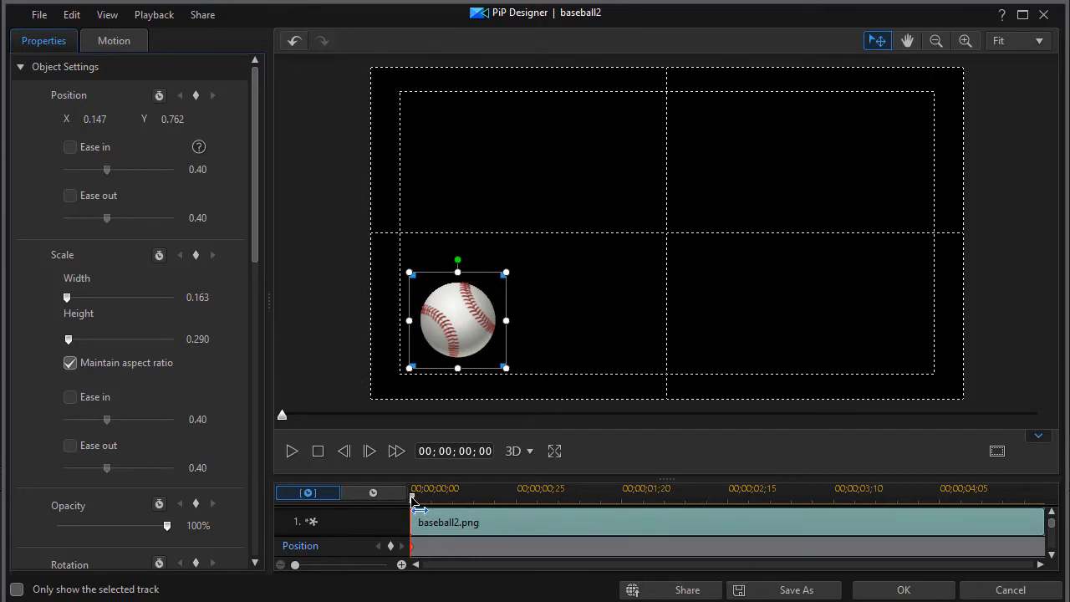
Move the playhead to 00;00;01;01, try adding a position keyframe there in two ways, and undo each attempt
left_click_drag(412, 498, 542, 513)
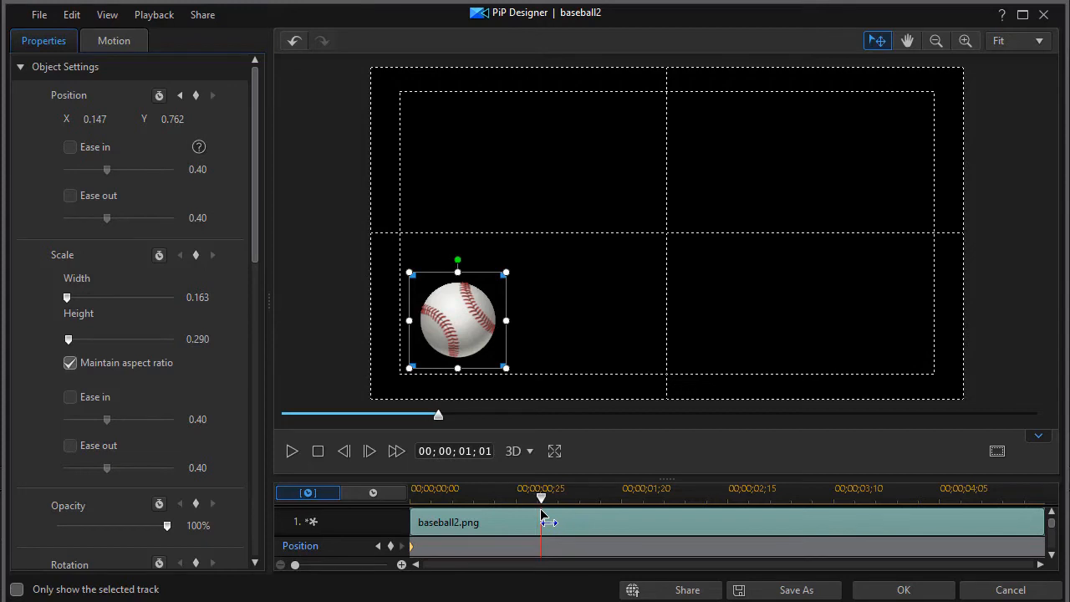
left_click(391, 546)
left_click(541, 549)
key("ctrl+z")
right_click(540, 549)
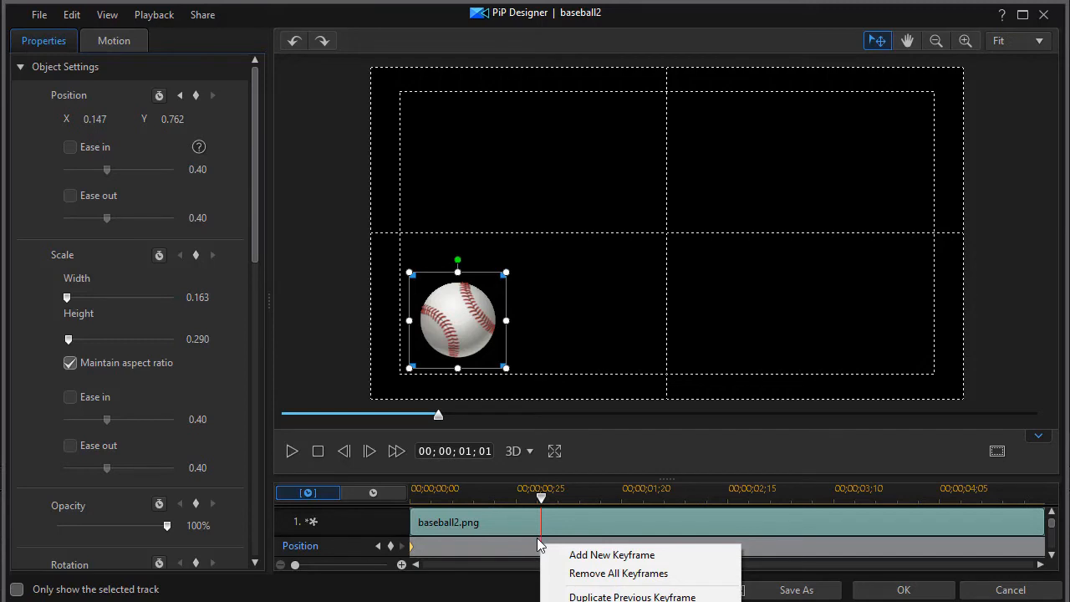
left_click(582, 556)
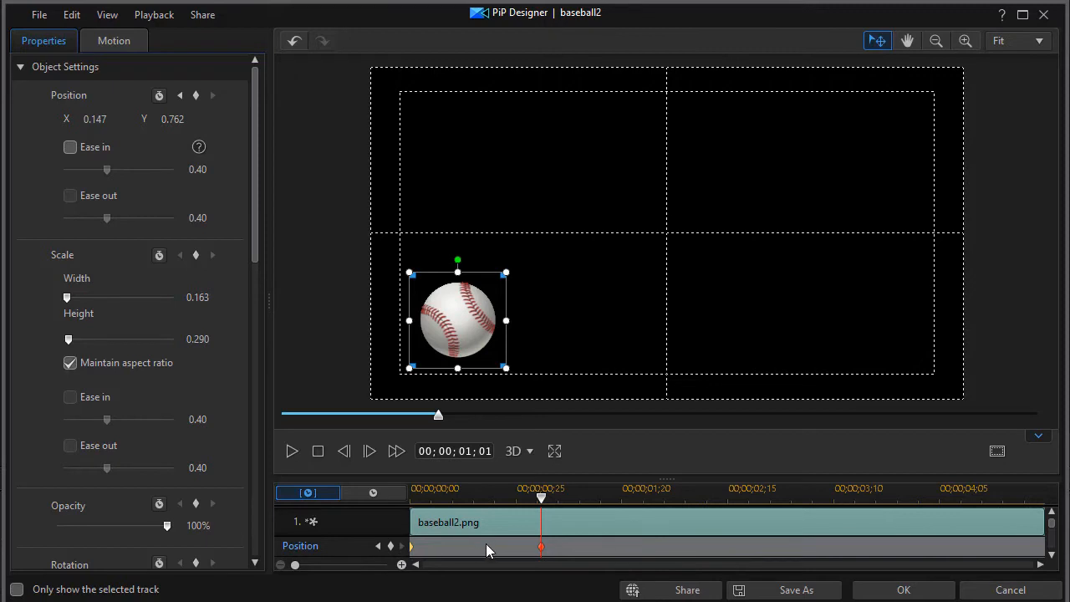
key("ctrl+z")
At 00;00;01;01, move the ball to the frame's lower centre at about X 0.501, Y 0.780, and preview the motion
left_click_drag(456, 326, 652, 338)
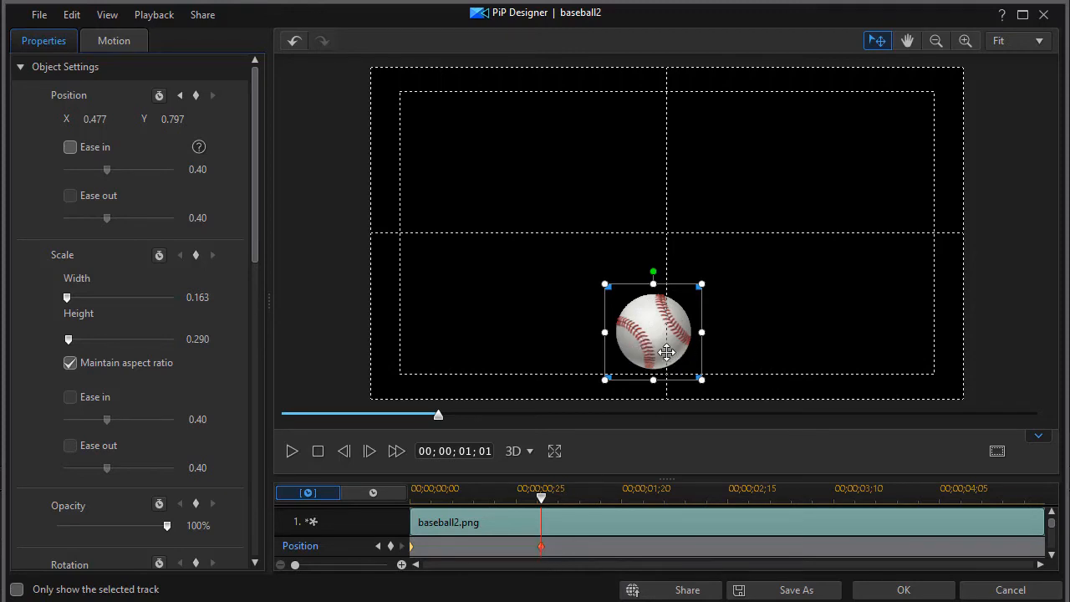
left_click_drag(649, 339, 821, 337)
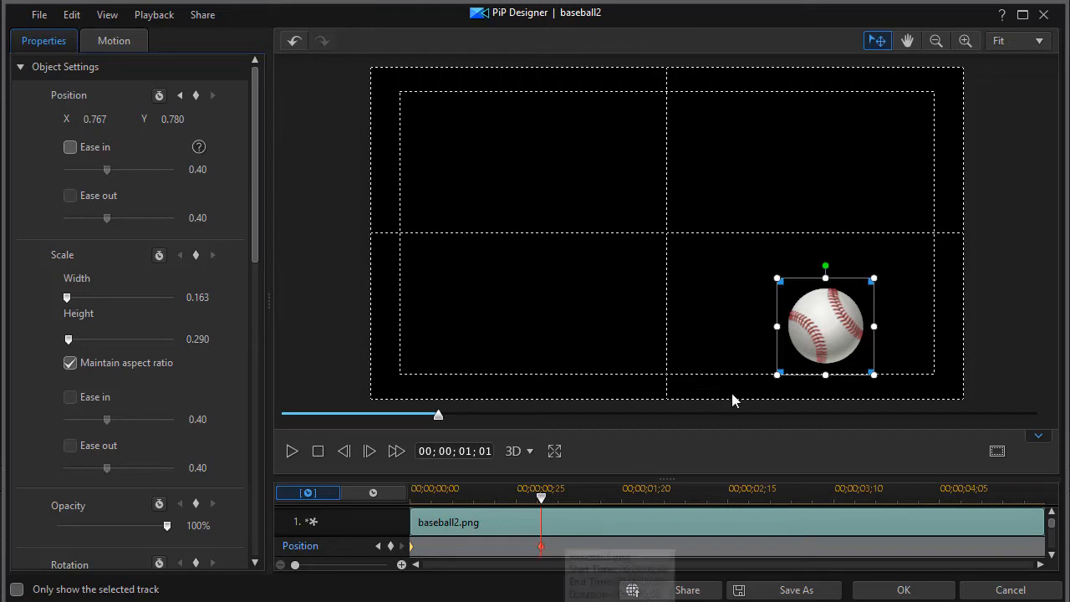
left_click_drag(792, 330, 633, 331)
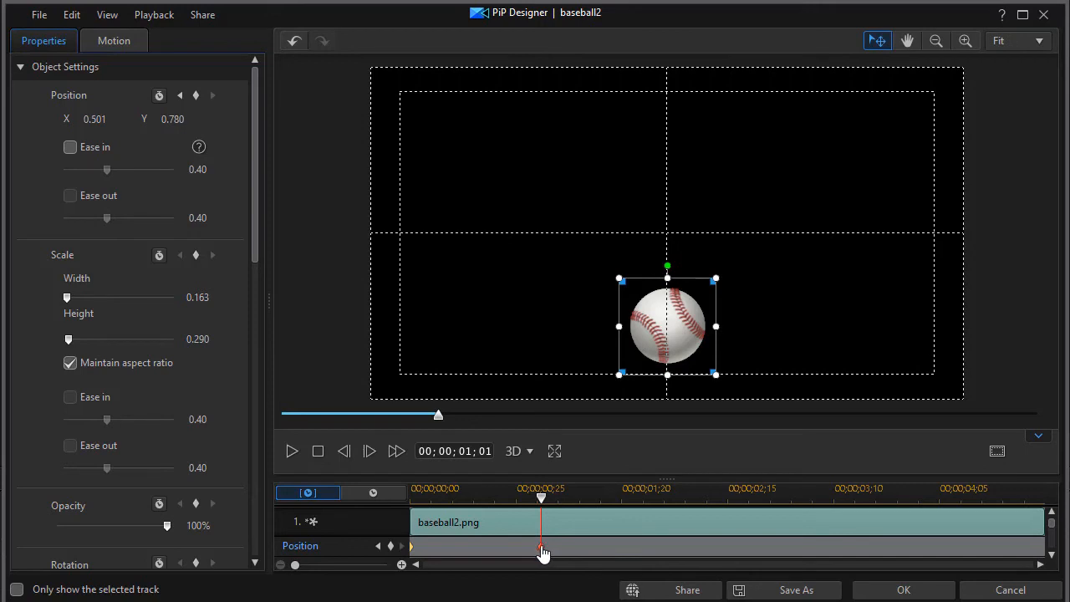
left_click(318, 452)
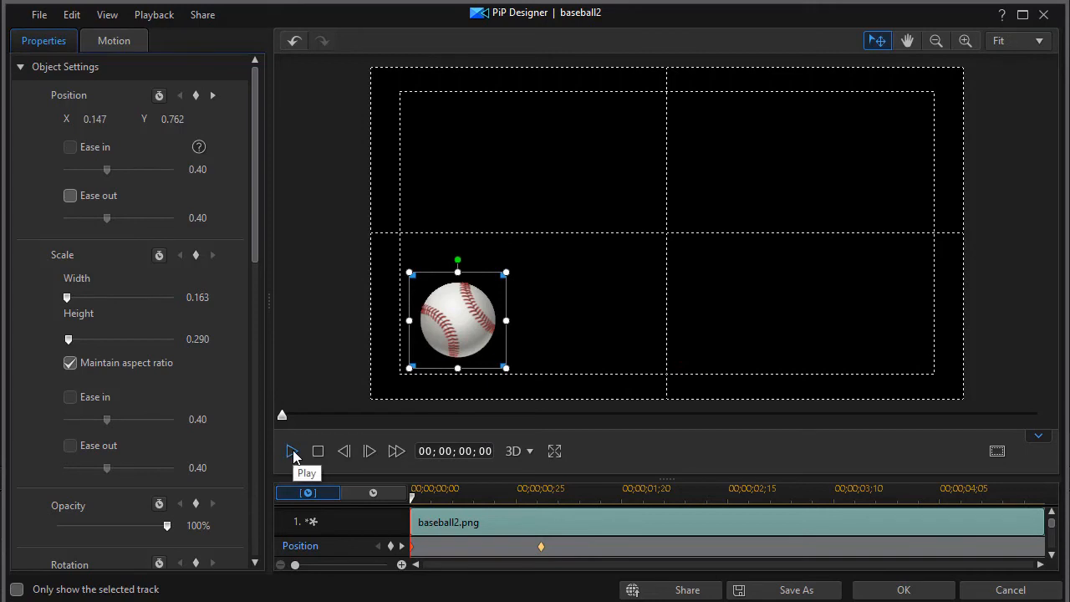
left_click(292, 452)
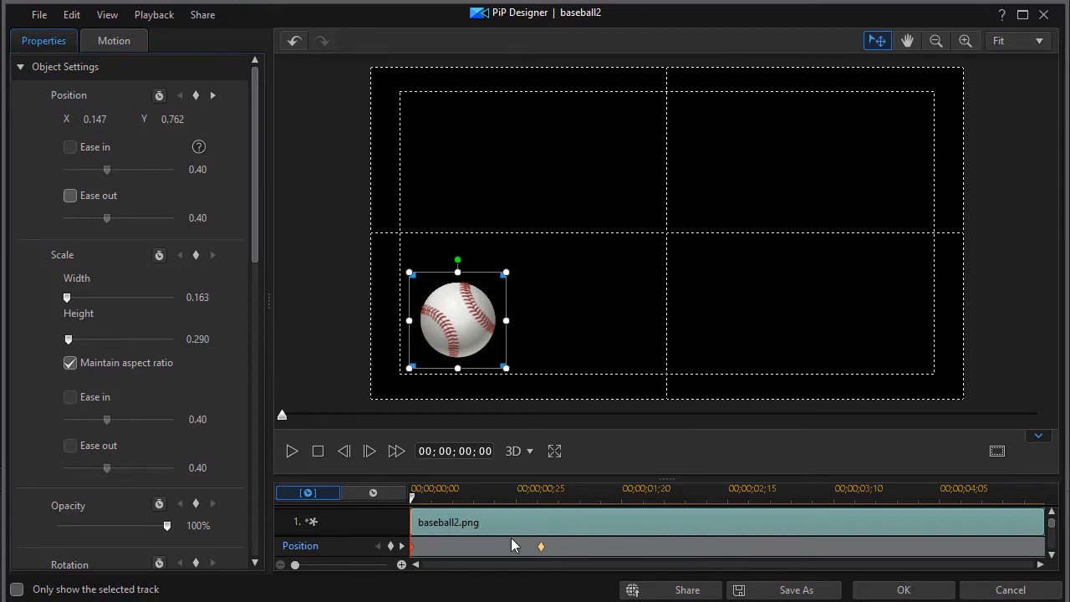
Add a third position keyframe at 00;00;01;27 by moving the ball to the lower right, about X 0.767, Y 0.780
left_click(402, 547)
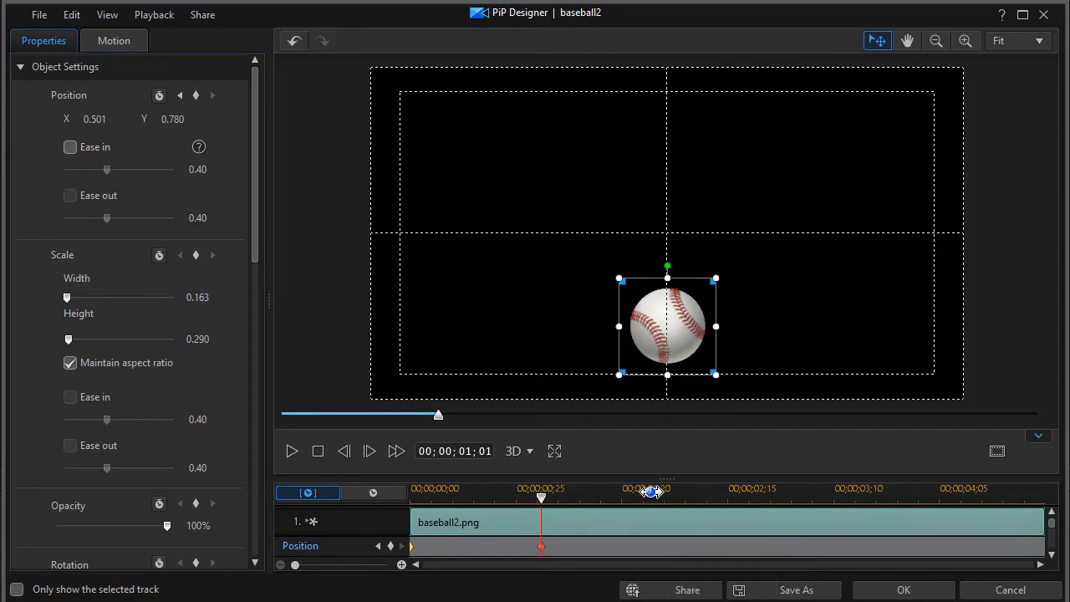
left_click(651, 491)
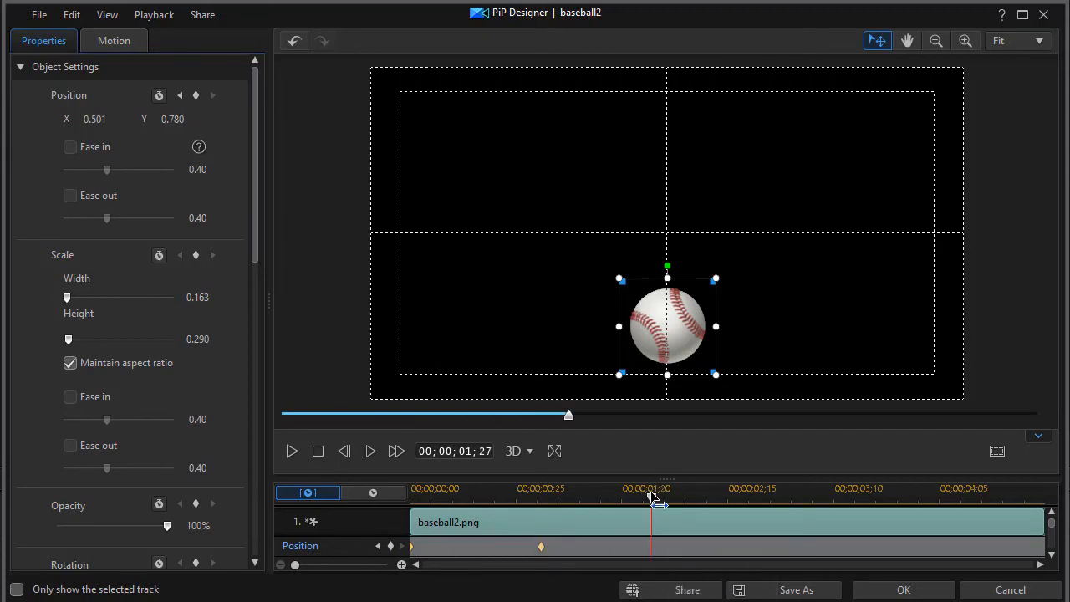
left_click_drag(682, 327, 840, 328)
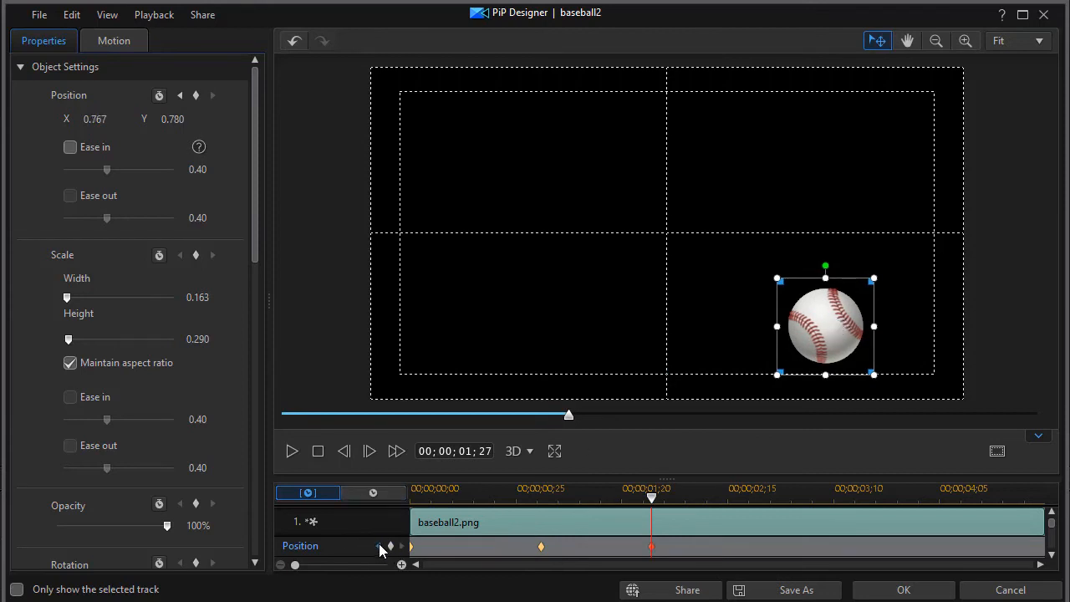
Go back to the first position keyframe and step forward through all three to check the ball's positions
left_click(380, 545)
left_click(379, 546)
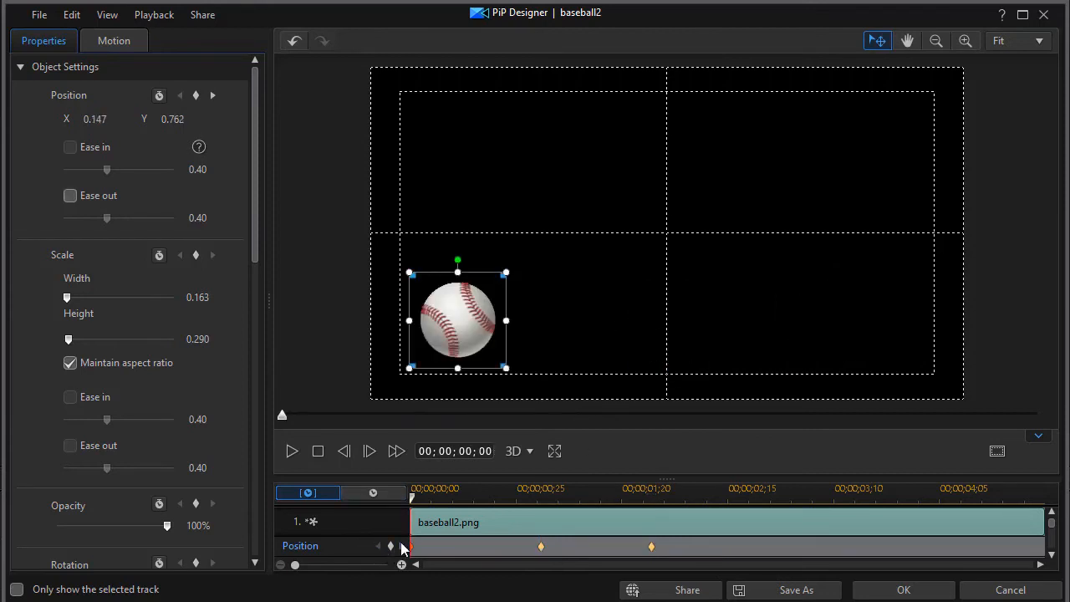
left_click(402, 546)
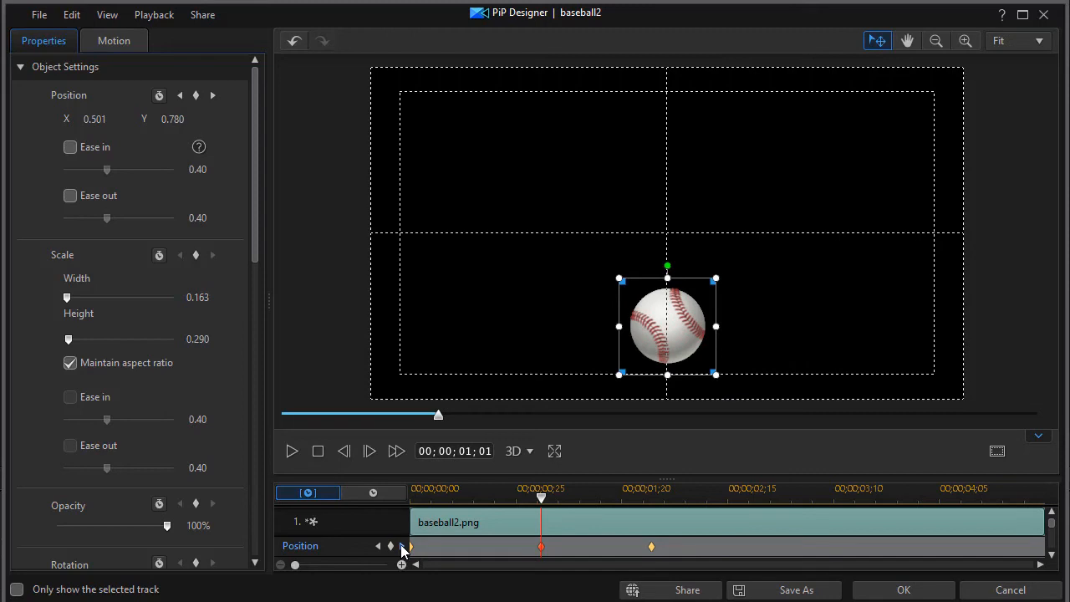
left_click(402, 546)
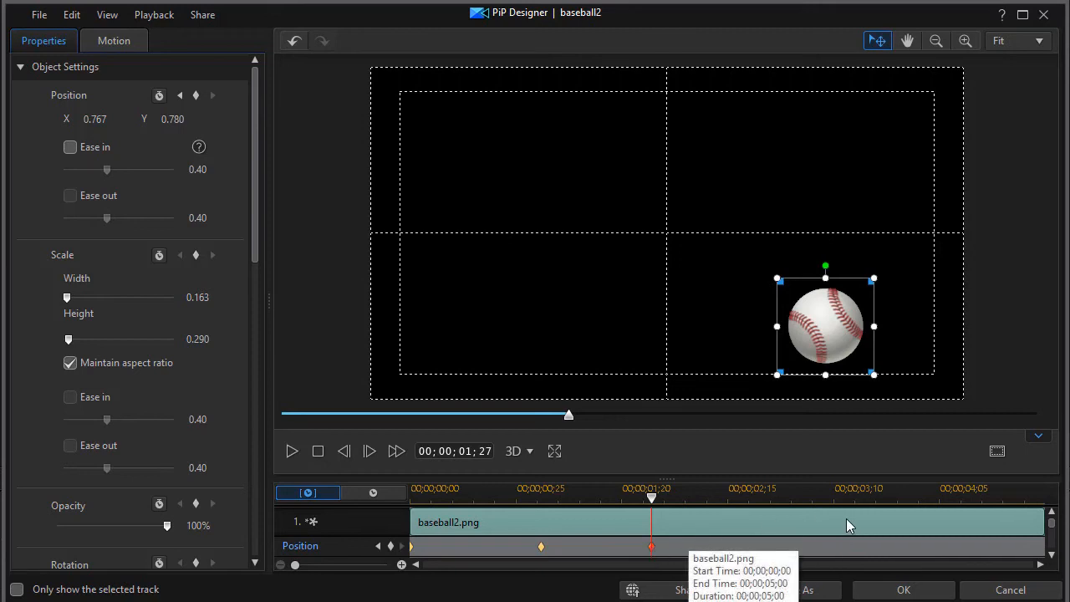
Move the last position keyframe to 00;00;03;23 and preview the ball's motion from the start
right_click(651, 548)
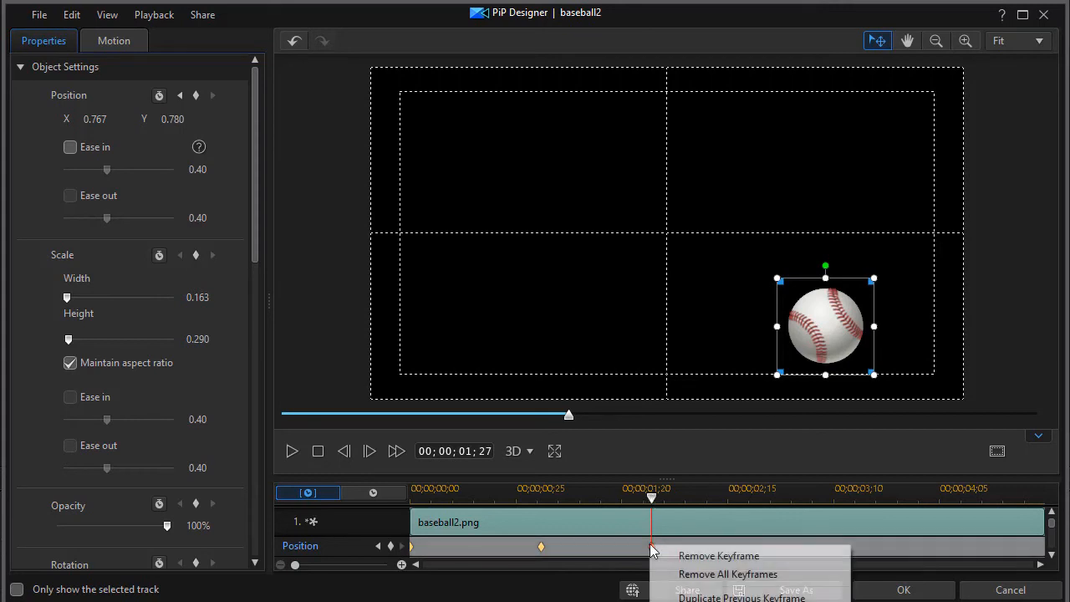
left_click(677, 521)
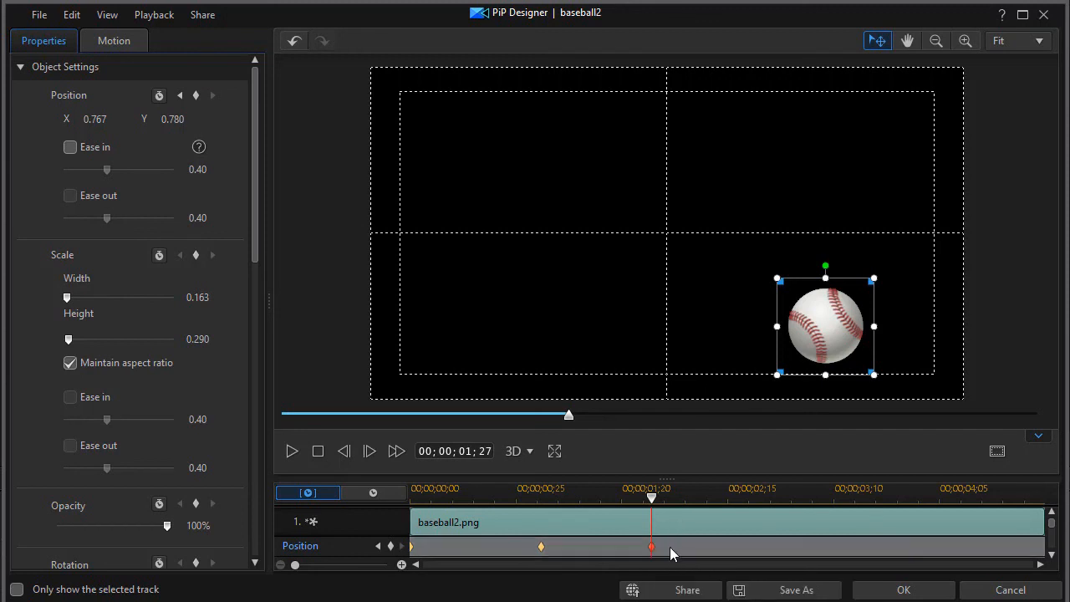
left_click_drag(651, 548, 889, 558)
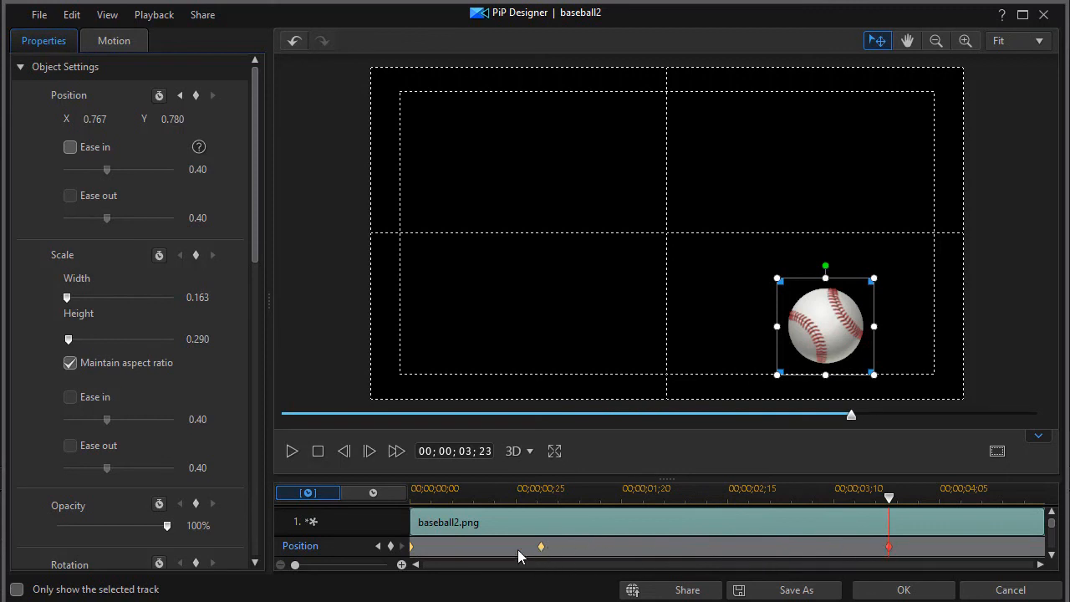
left_click(317, 451)
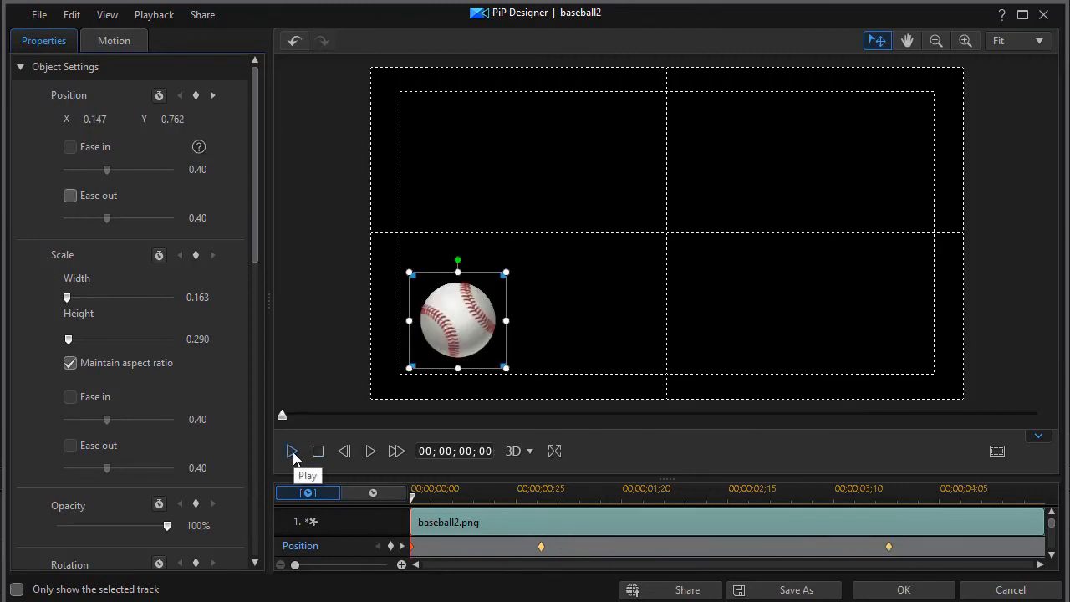
left_click(291, 451)
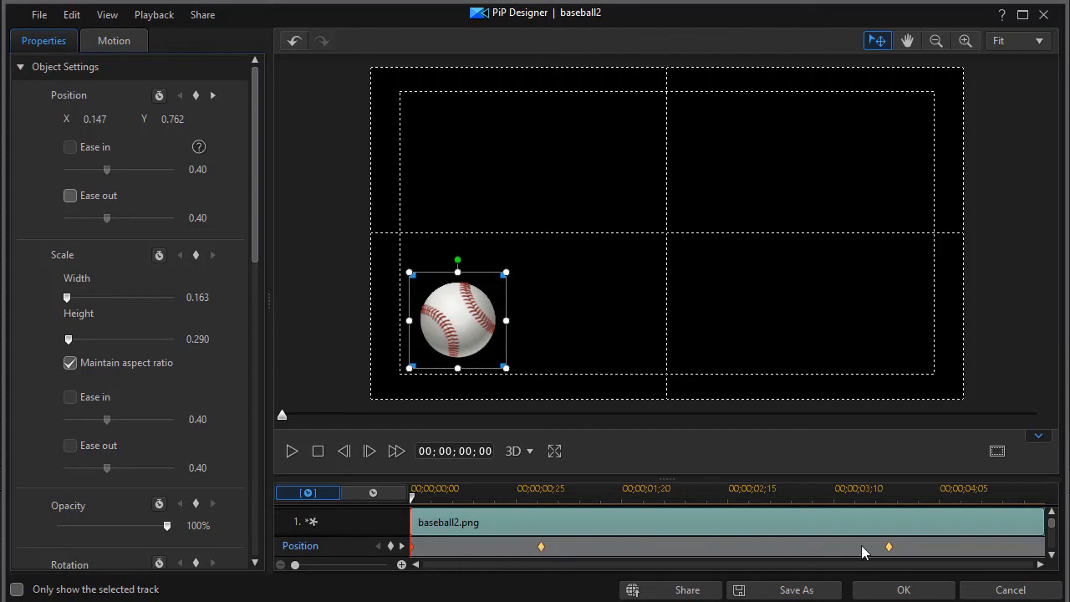
Move the last position keyframe to 00;00;01;11 and preview the ball's motion from the start
left_click_drag(889, 547, 583, 560)
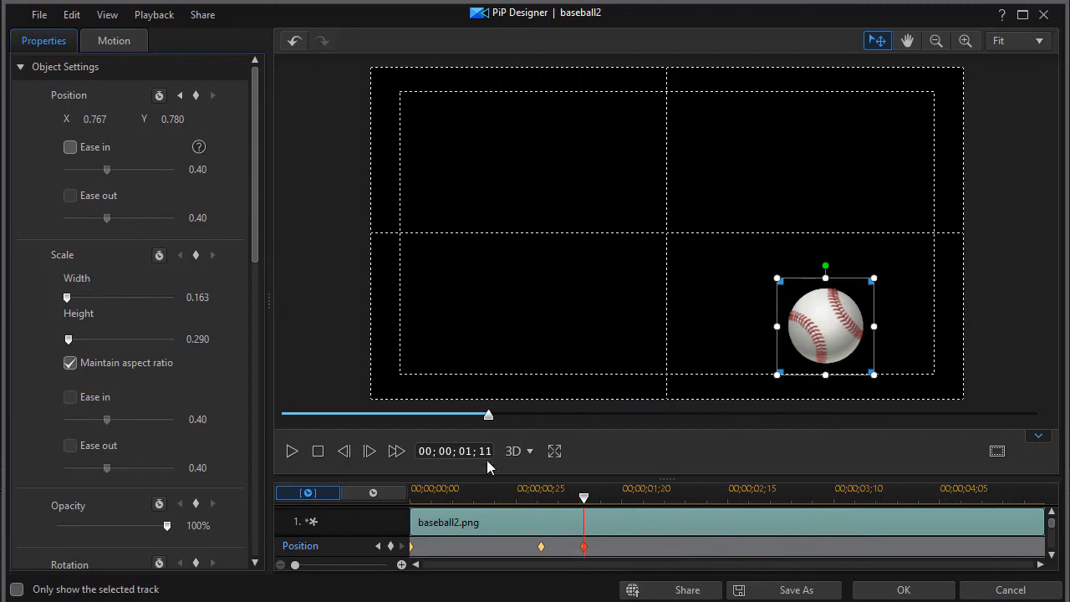
left_click(316, 452)
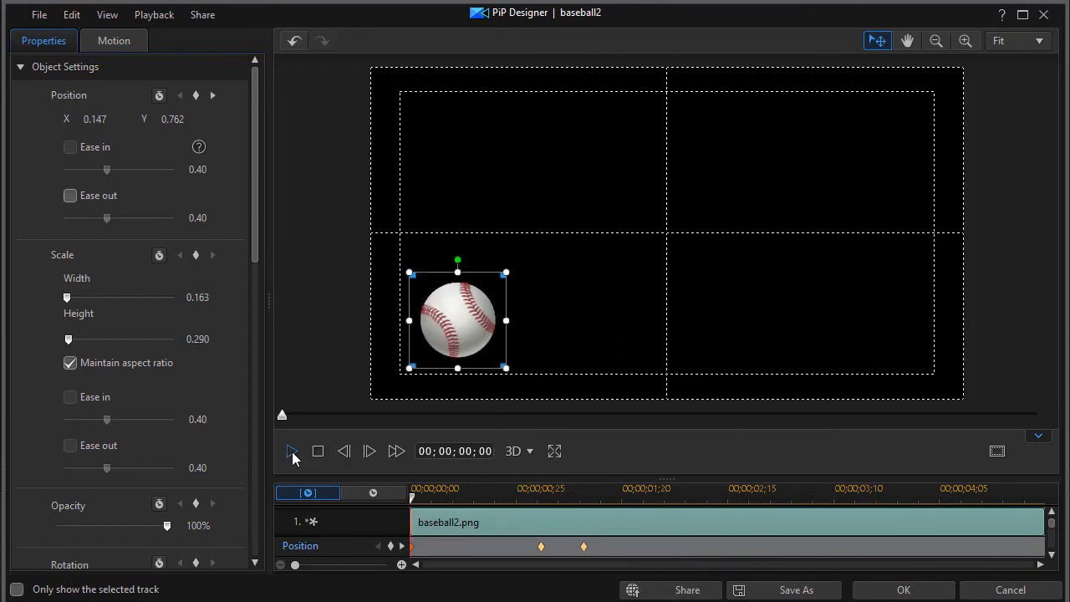
left_click(292, 451)
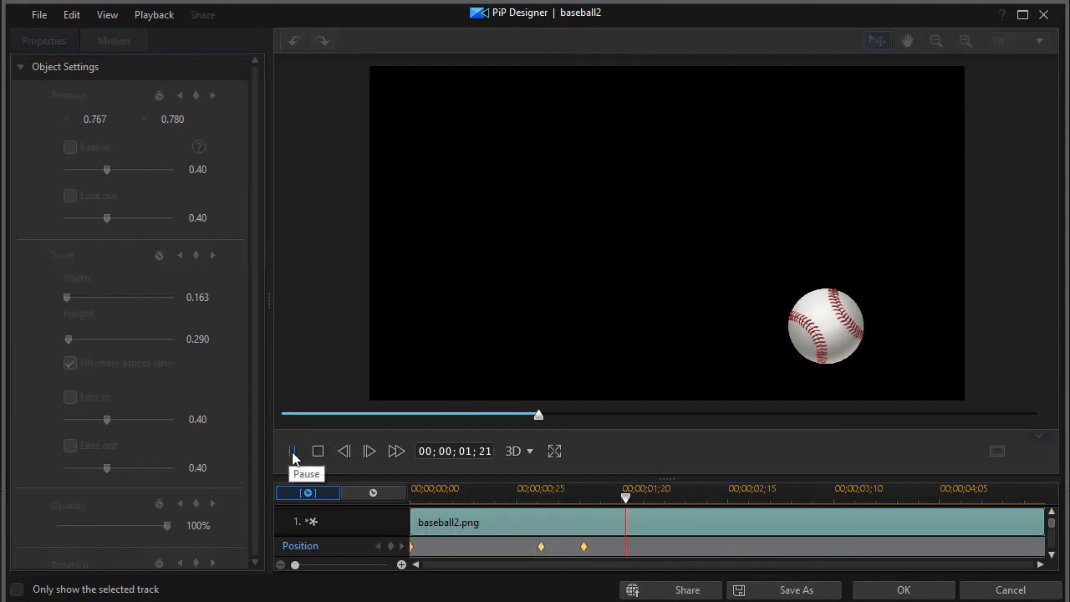